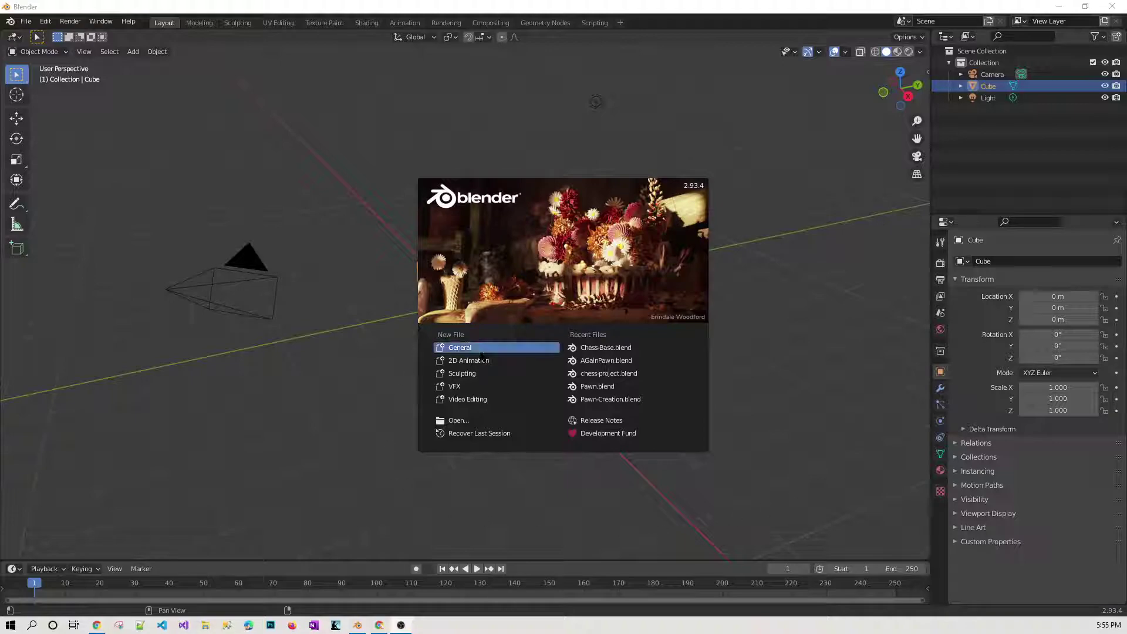
Start a new General file, orbit around the default cube, and select it.
click(461, 349)
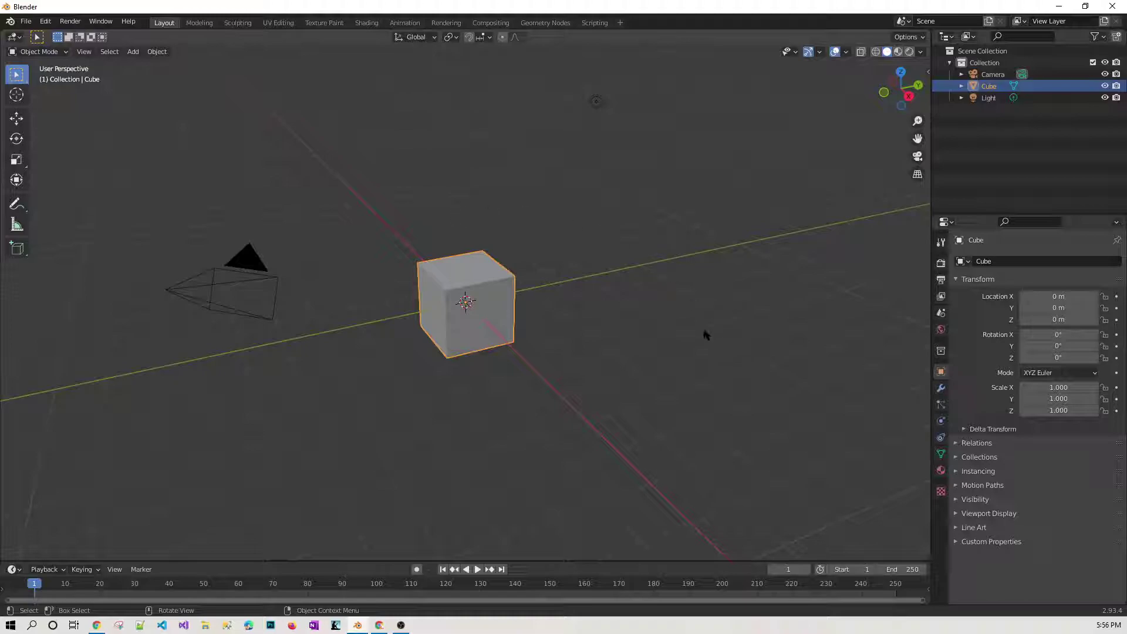
middle_drag(727, 327, 505, 372)
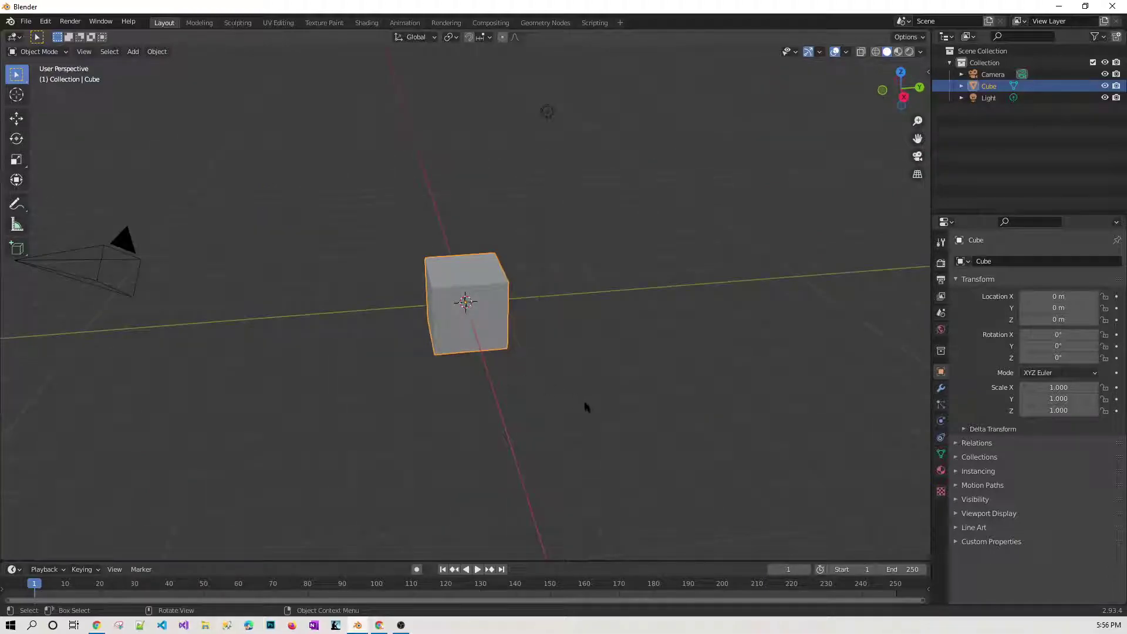
click(468, 354)
click(455, 340)
middle_drag(691, 357, 565, 495)
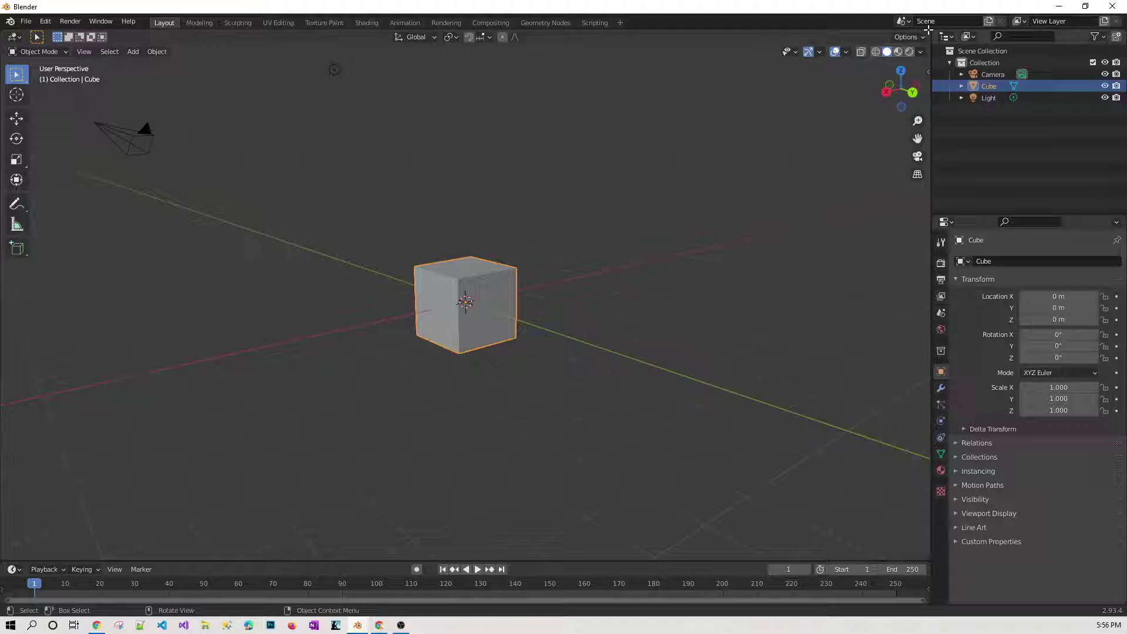
Split the view into left and right viewports, orbiting the right one to look down on the cube.
drag(928, 30, 414, 125)
click(566, 362)
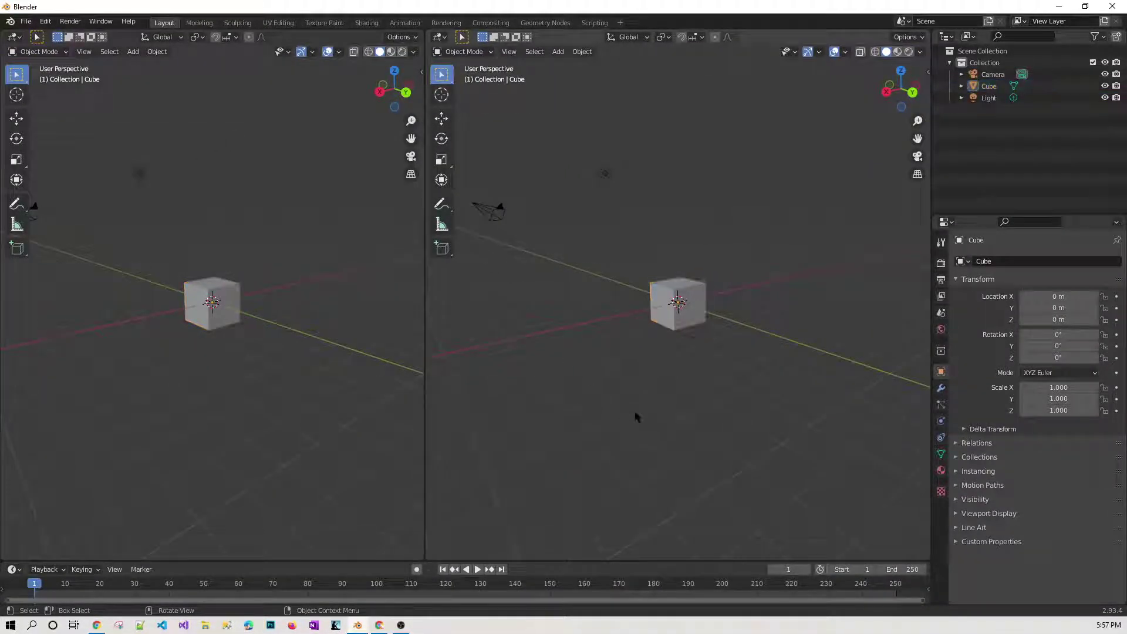
middle_drag(637, 417, 516, 428)
middle_drag(206, 377, 337, 390)
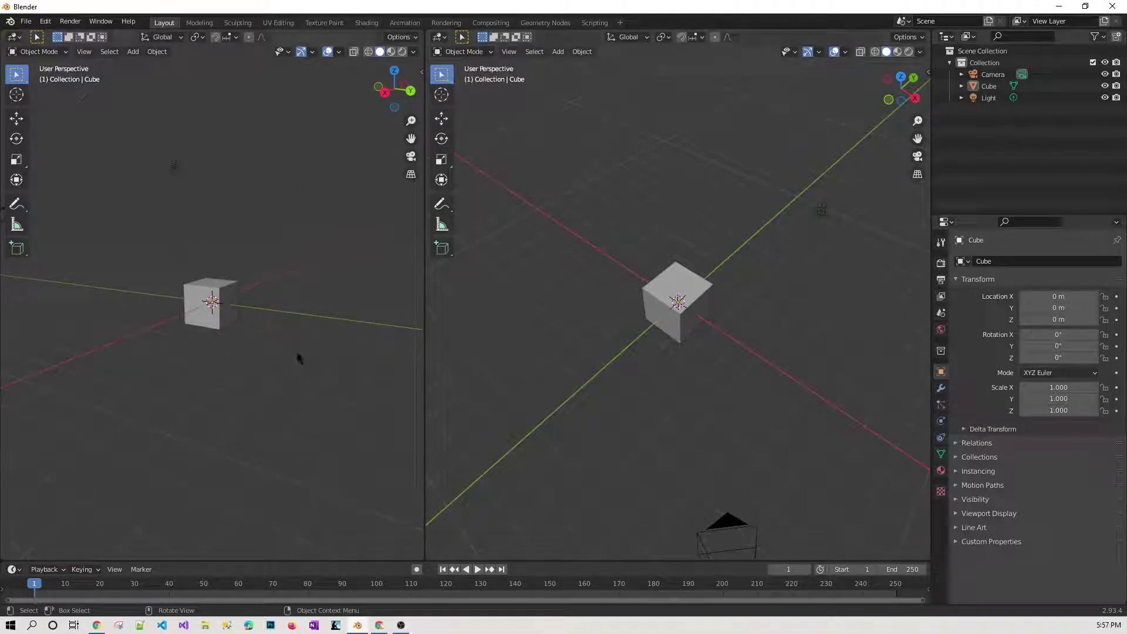
middle_drag(630, 389, 633, 453)
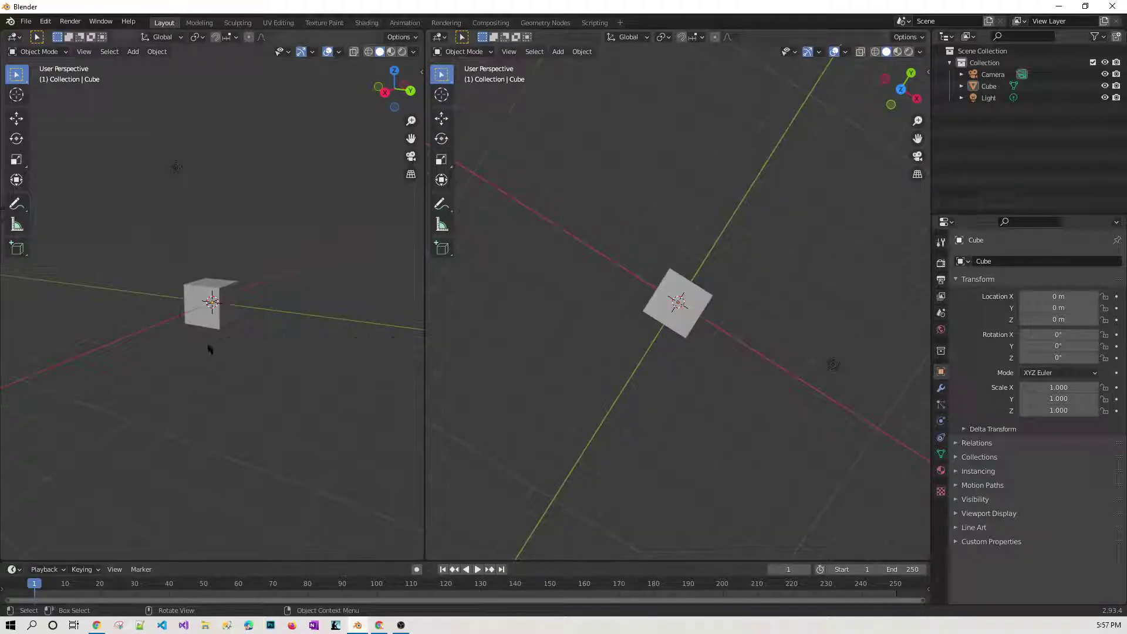
middle_drag(205, 343, 234, 352)
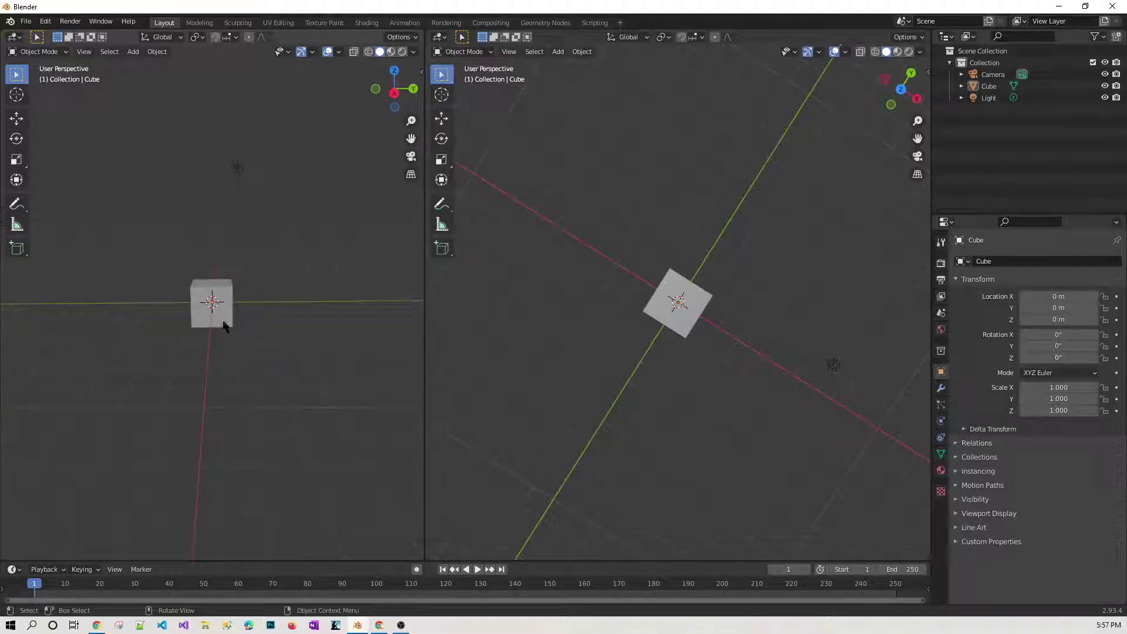
Scale the cube uniformly to 3.115, then divide the right viewport horizontally into two views.
click(223, 324)
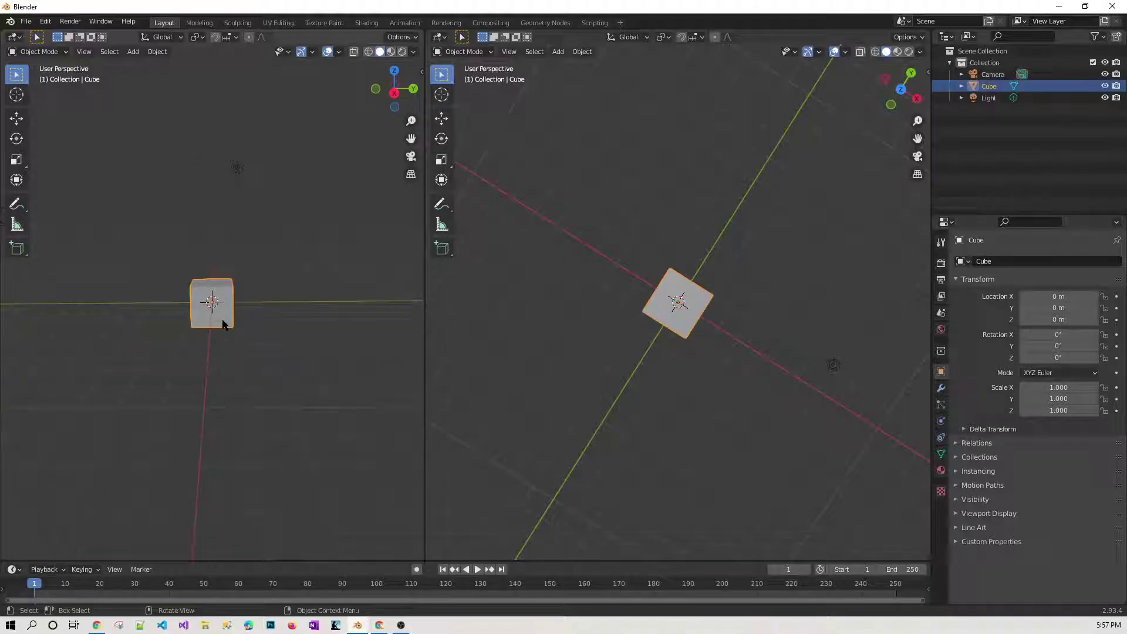
key(s)
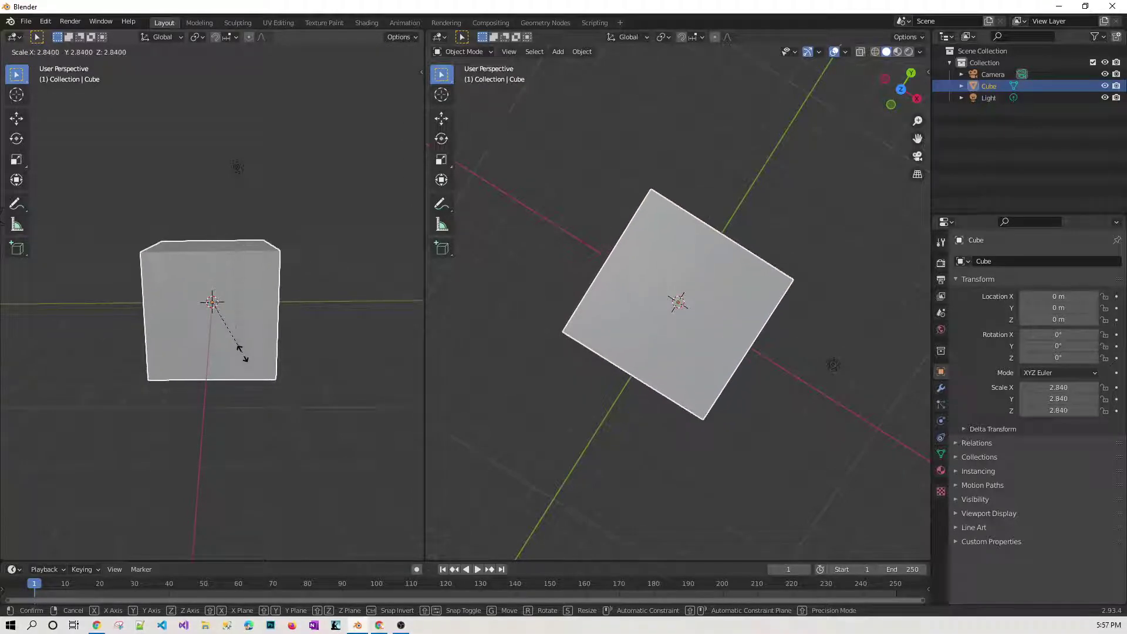
click(245, 363)
mouse_move(246, 363)
middle_down()
mouse_move(319, 359)
mouse_move(255, 363)
middle_up()
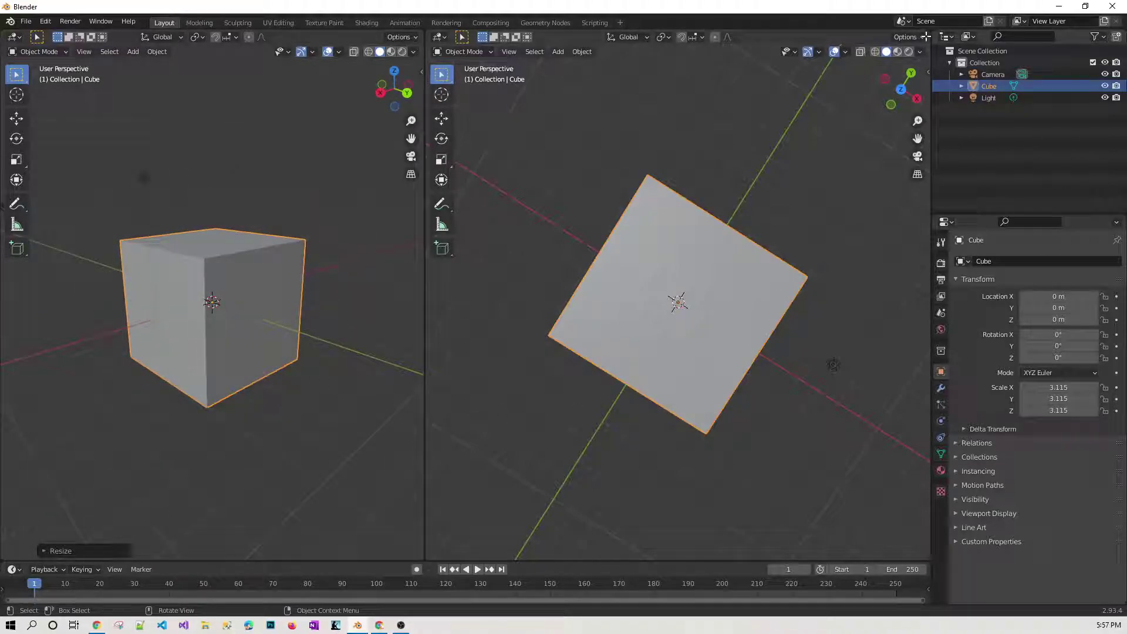
drag(926, 37, 898, 305)
click(834, 281)
Set the upper-right viewport to top view with numpad 7, then orbit the left viewport to show the camera.
middle_drag(834, 282, 579, 259)
key(KP_7)
scroll(733, 235, down, 3)
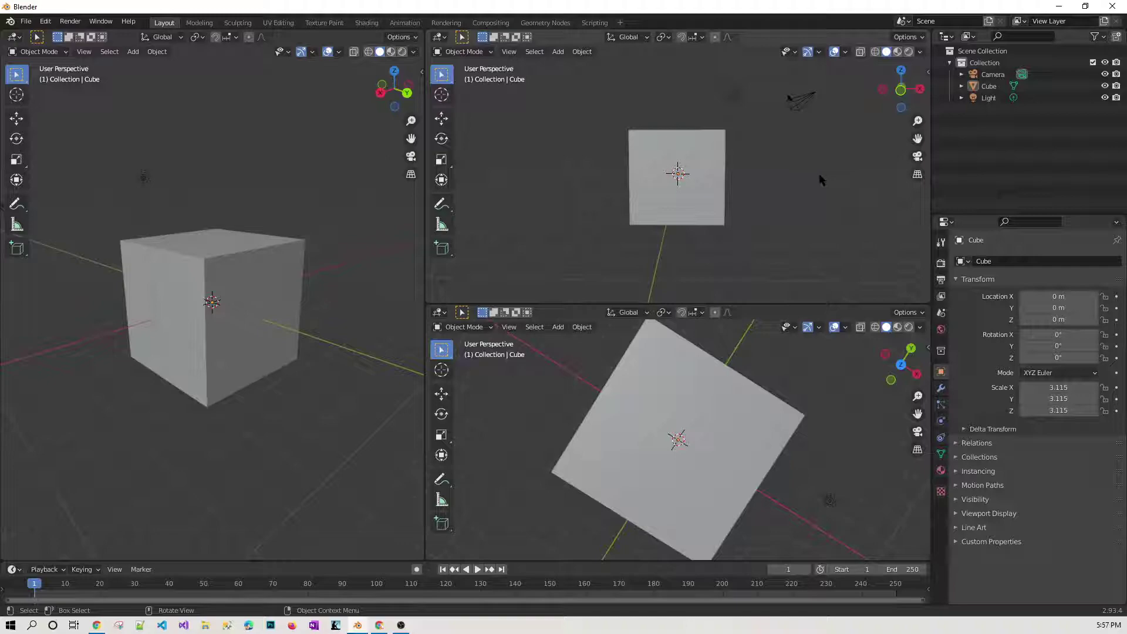
middle_drag(127, 432, 214, 420)
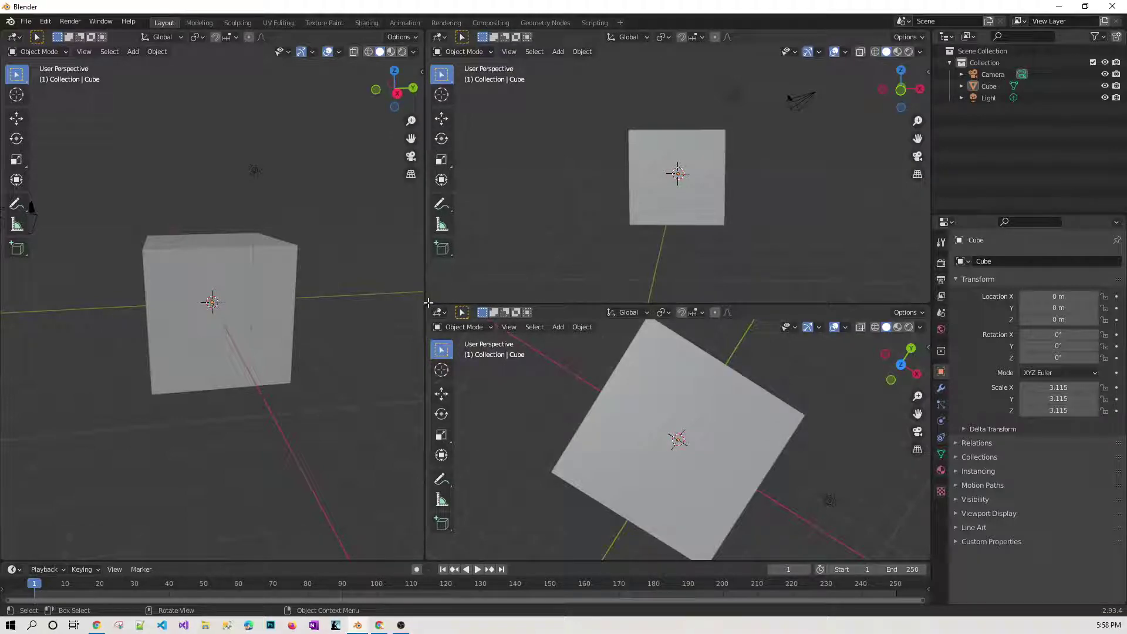
Join the lower-right viewport into the upper one, then merge the right viewport into the left.
mouse_move(427, 302)
mouse_down()
mouse_move(439, 327)
mouse_move(433, 309)
mouse_up()
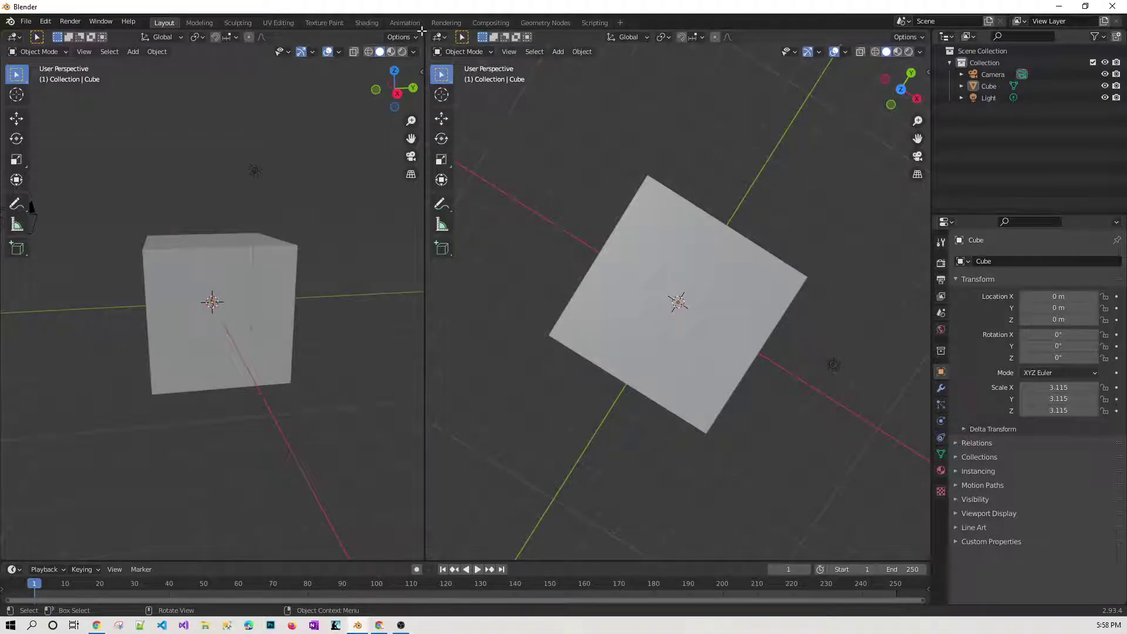
drag(422, 31, 442, 34)
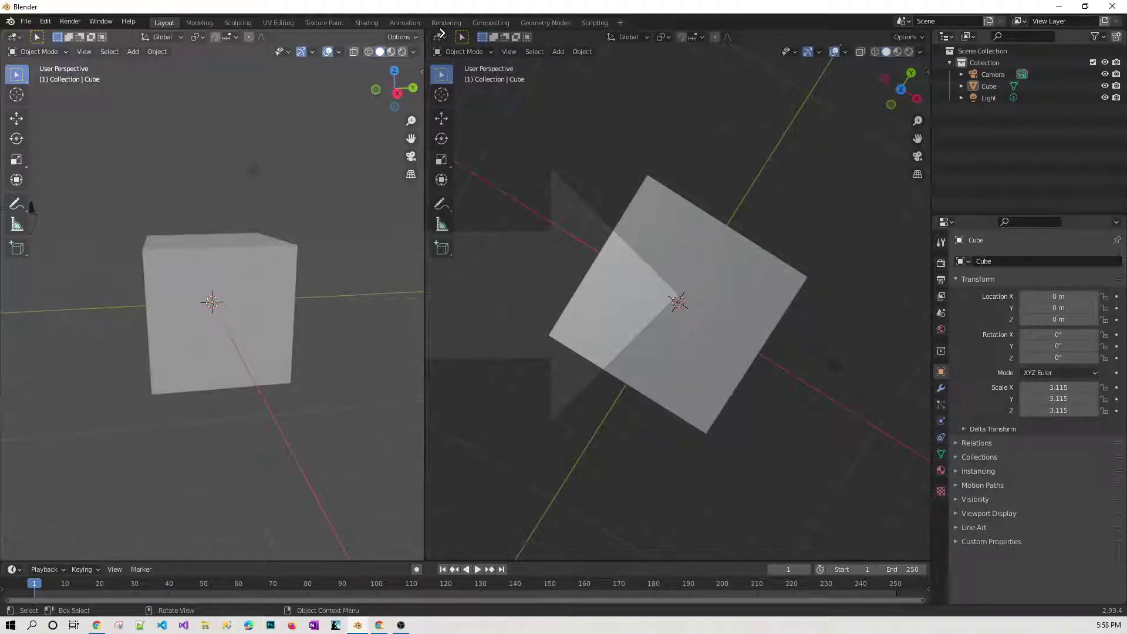
drag(442, 34, 529, 45)
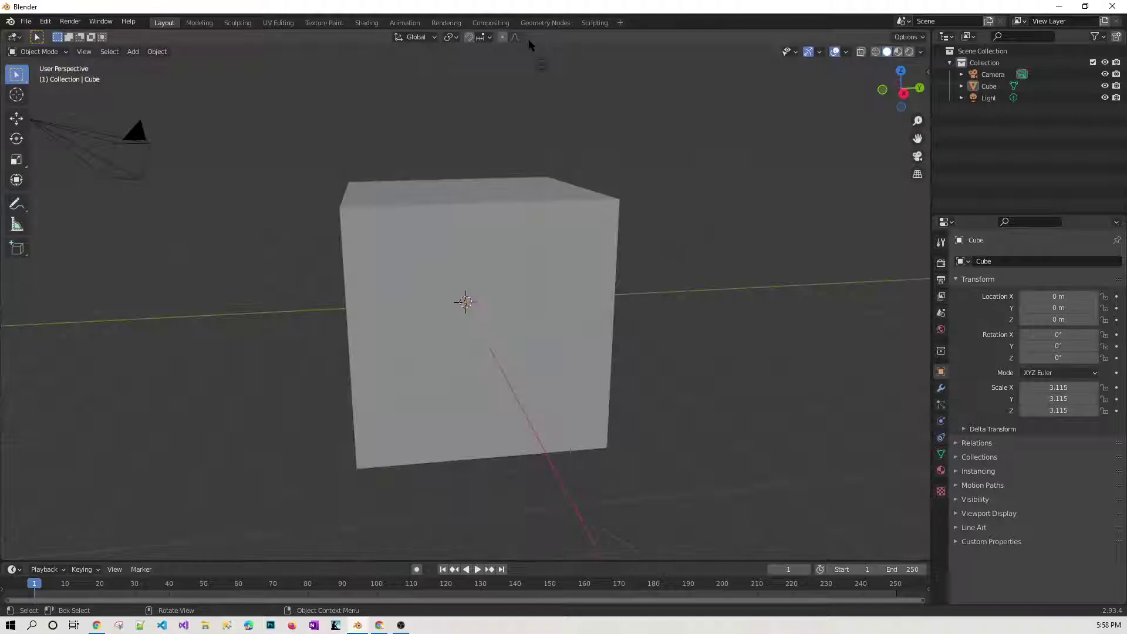
Zoom out and orbit the enlarged 3.115-scale cube, including an axis-aligned side view.
scroll(755, 349, down, 5)
middle_drag(755, 344, 470, 405)
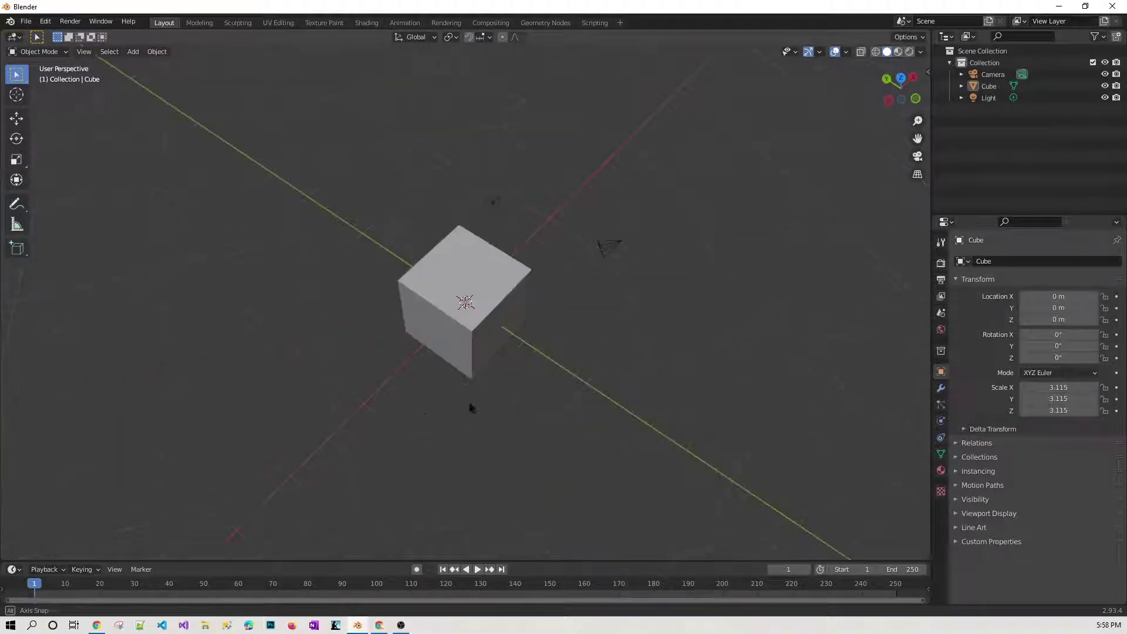
alt+middle_drag(727, 379, 414, 363)
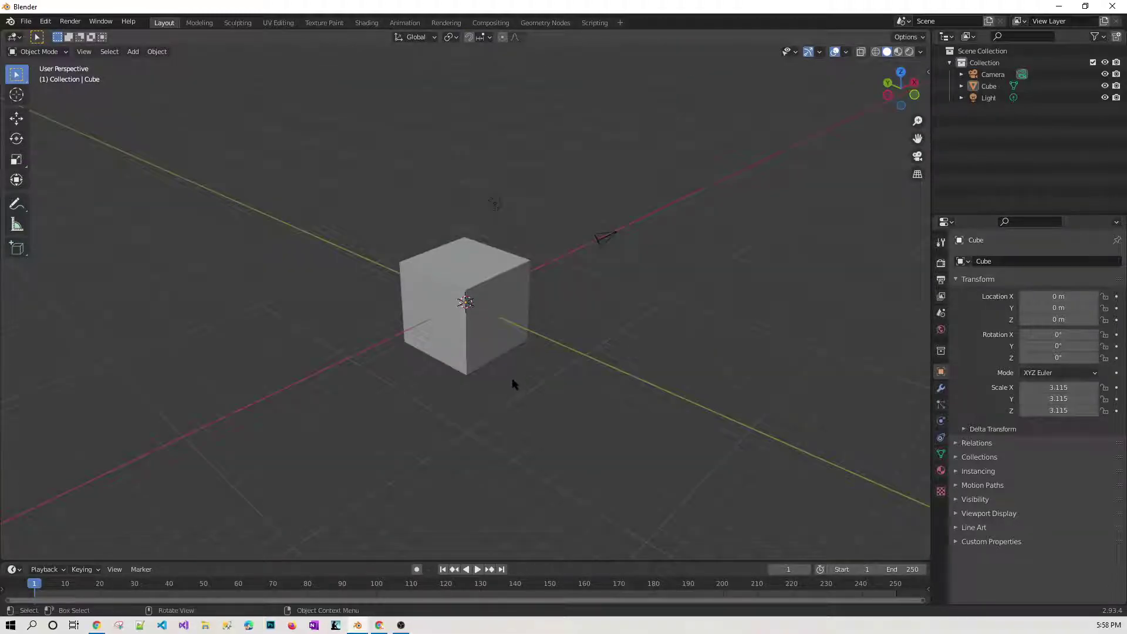
middle_drag(187, 433, 392, 443)
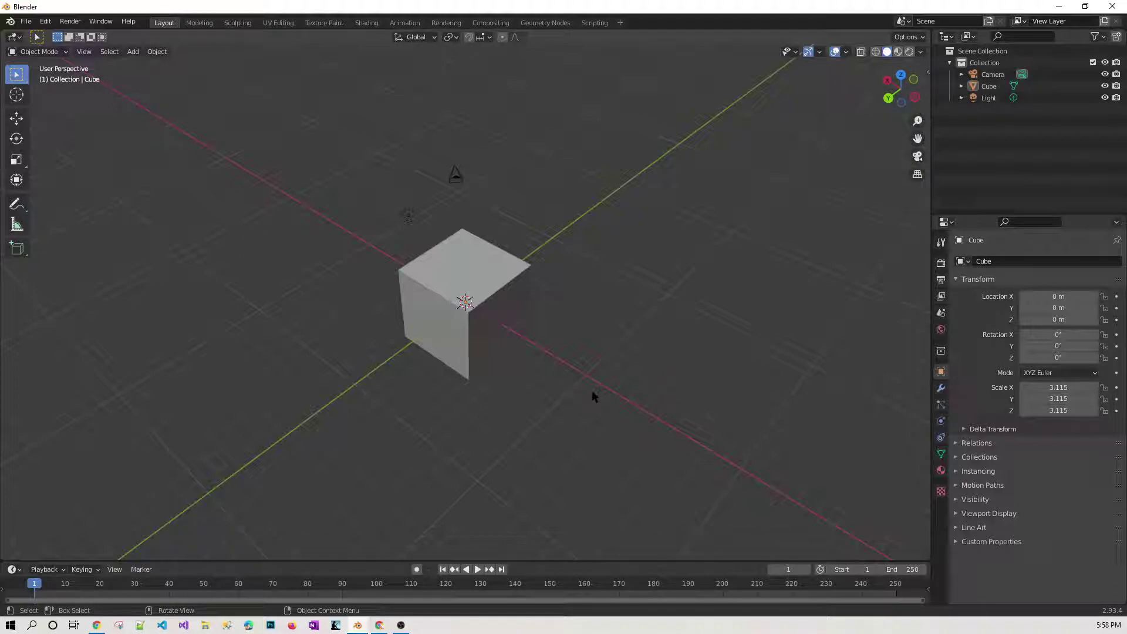
scroll(594, 386, down, 5)
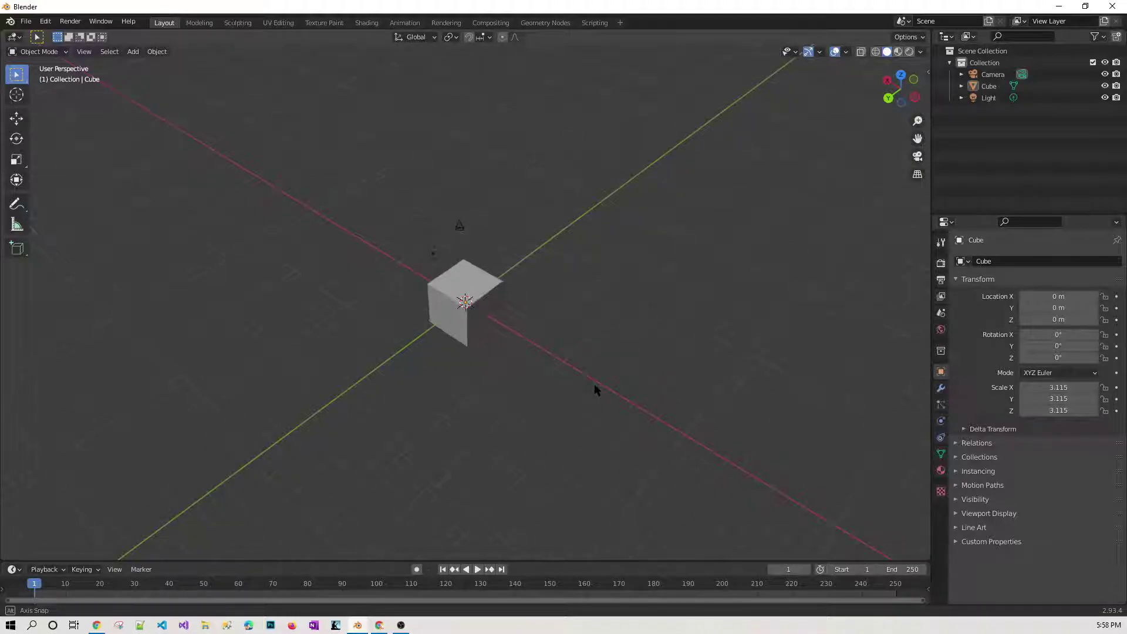
middle_drag(594, 385, 597, 359)
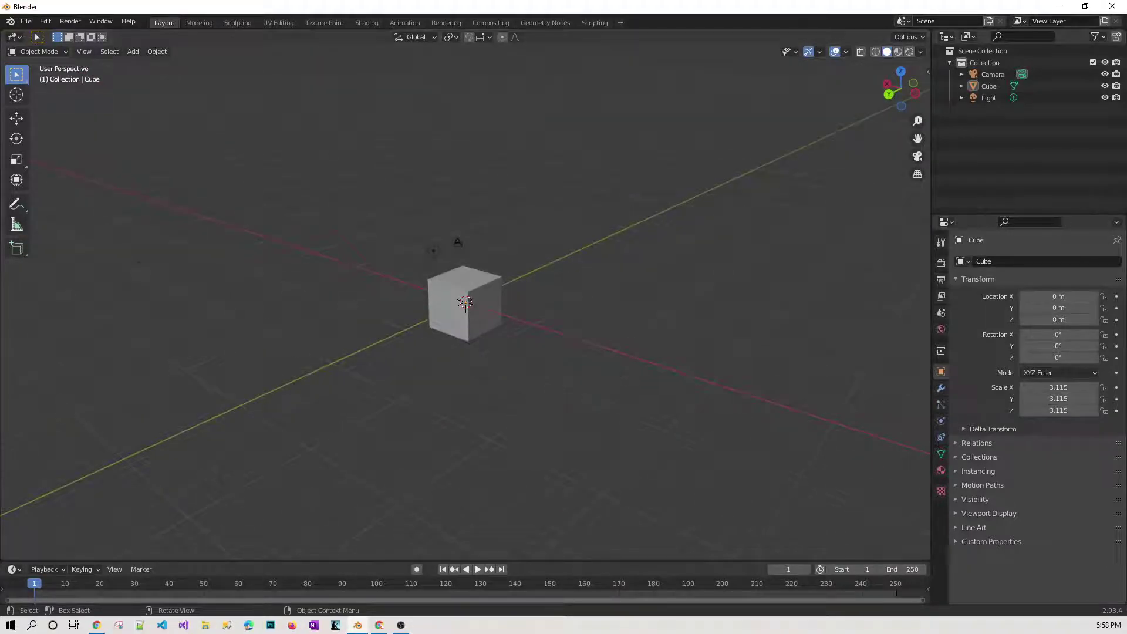